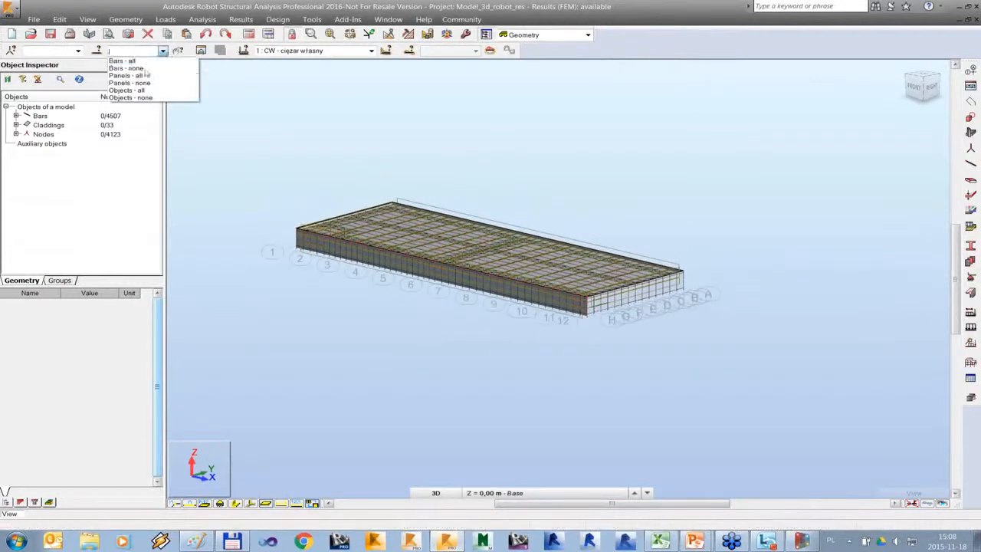
Open the selected bars of the whole model in a separate edit view and clear the selection.
{"action": "left_click", "coordinate": [200, 52]}
{"action": "left_click", "coordinate": [200, 52]}
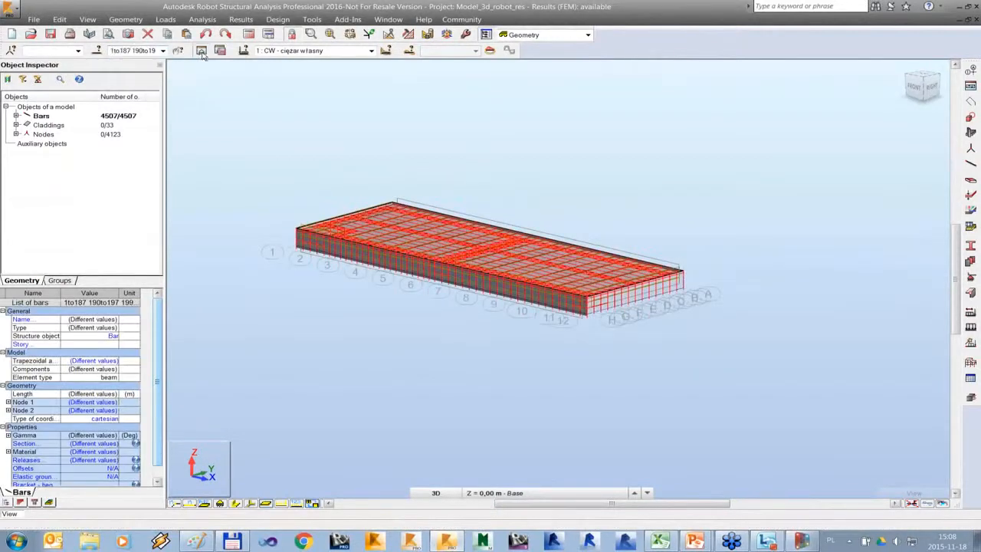
{"action": "left_click", "coordinate": [429, 314]}
Select all bars of the small horizontal platform below the roof trusses at the building's corner.
{"action": "left_click_drag", "start_coordinate": [429, 314], "coordinate": [352, 221]}
{"action": "scroll", "coordinate": [352, 221], "scroll_direction": "up", "scroll_amount": 4}
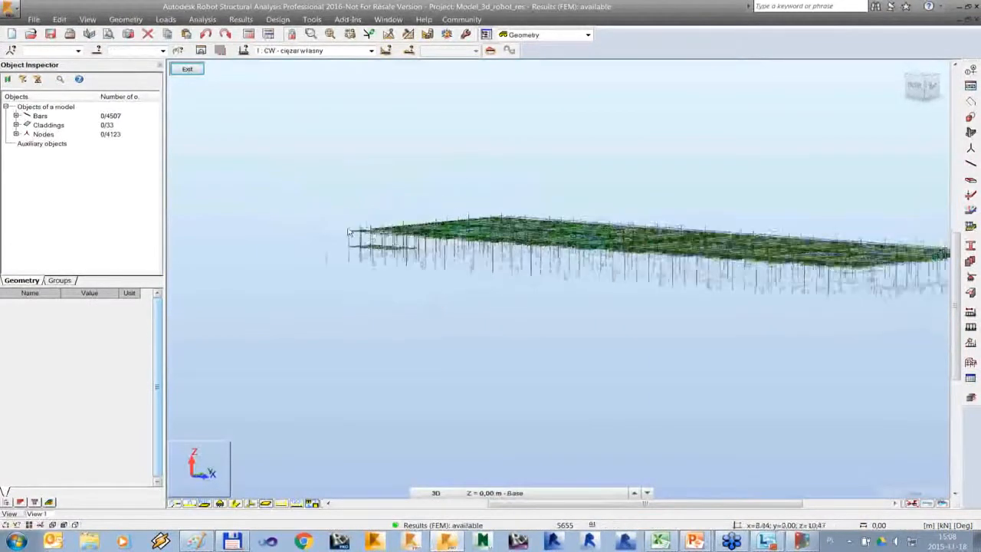
{"action": "scroll", "coordinate": [373, 240], "scroll_direction": "up", "scroll_amount": 2}
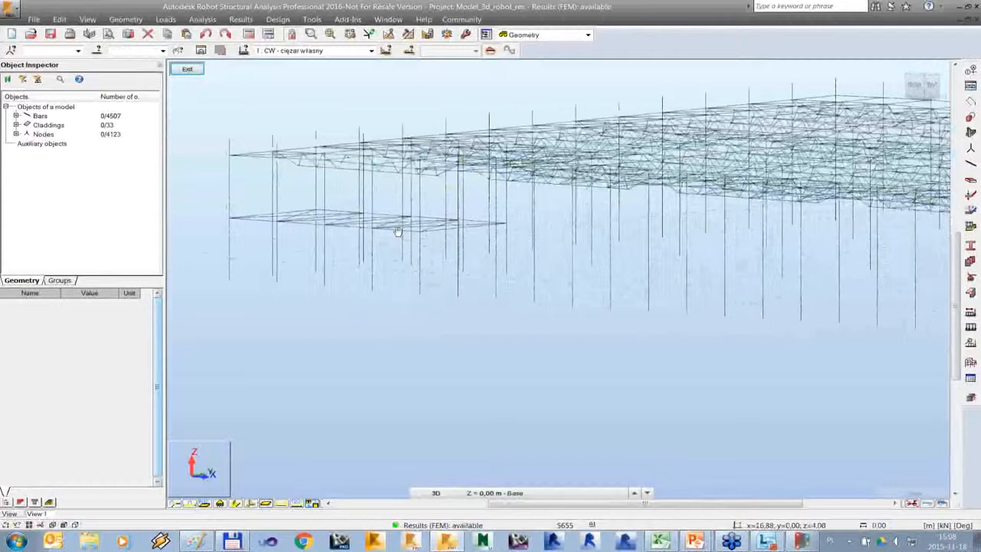
{"action": "left_click_drag", "start_coordinate": [250, 190], "coordinate": [574, 242]}
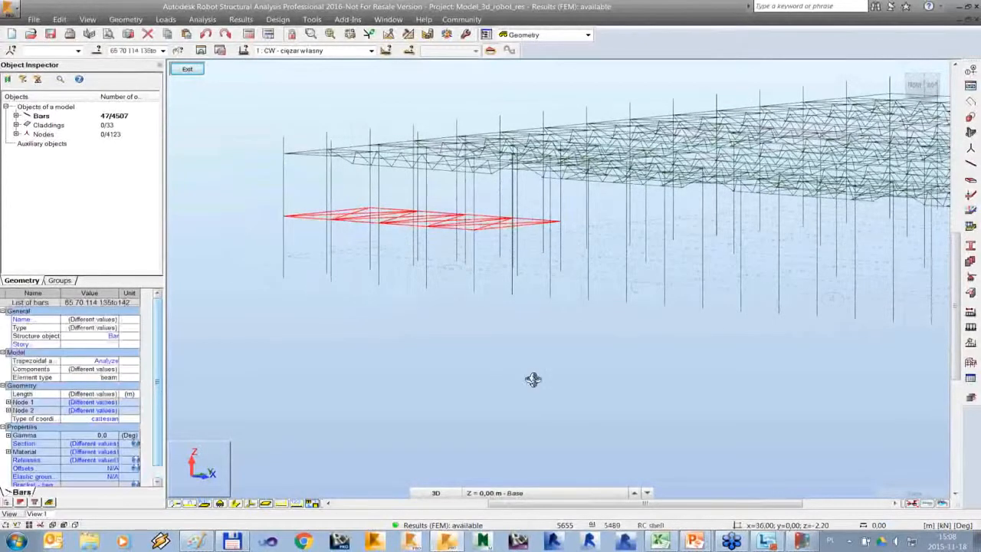
{"action": "left_click_drag", "start_coordinate": [533, 381], "coordinate": [534, 393]}
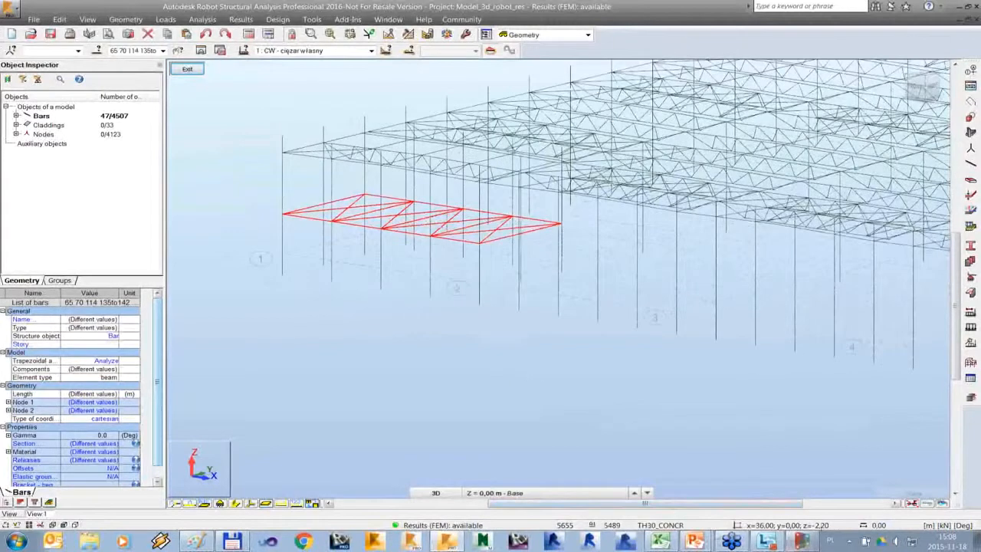
Switch to the cantileverbeam.xlsm workbook in Excel and open the Results Connect formula wizard for cell A1 of sheet Arkusz2.
{"action": "left_click", "coordinate": [658, 543]}
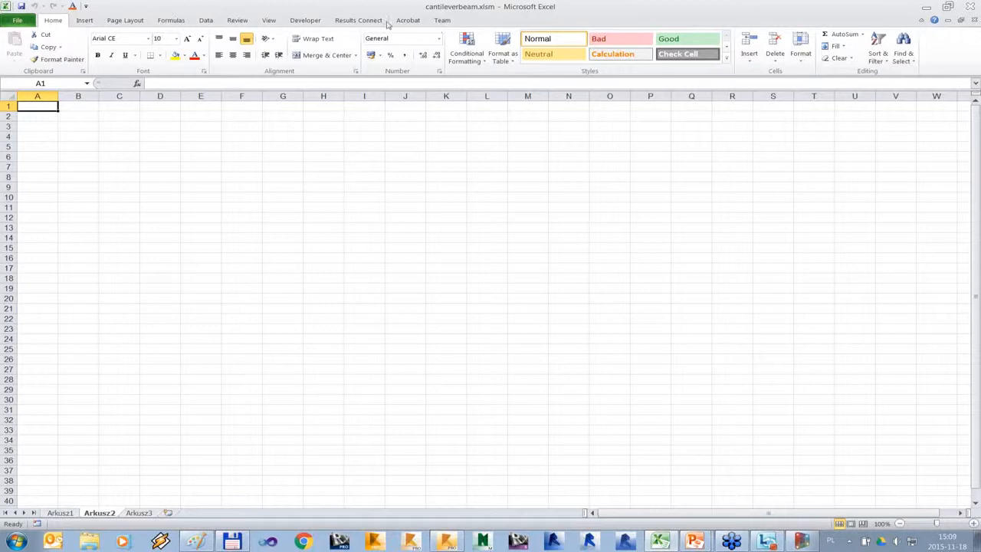
{"action": "left_click", "coordinate": [369, 22]}
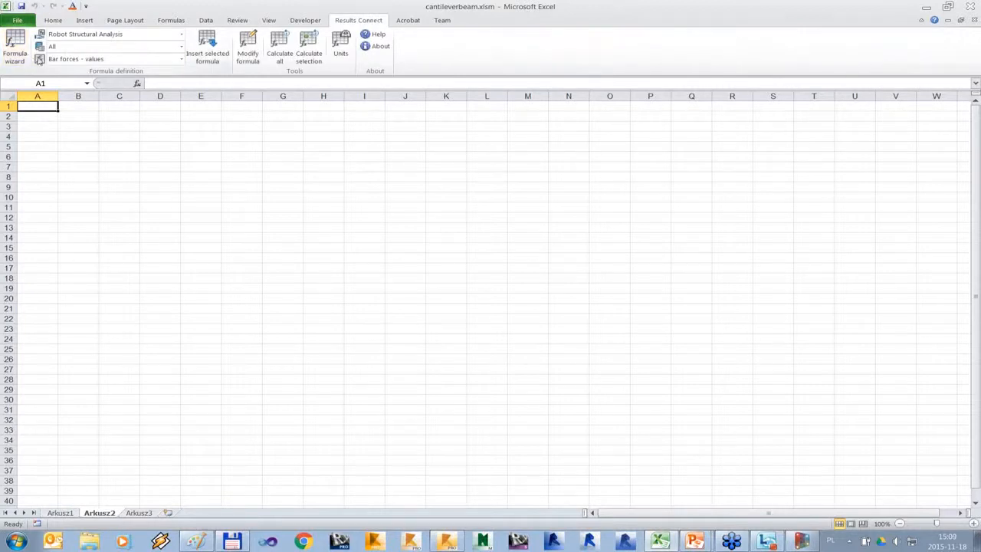
{"action": "left_click", "coordinate": [15, 47]}
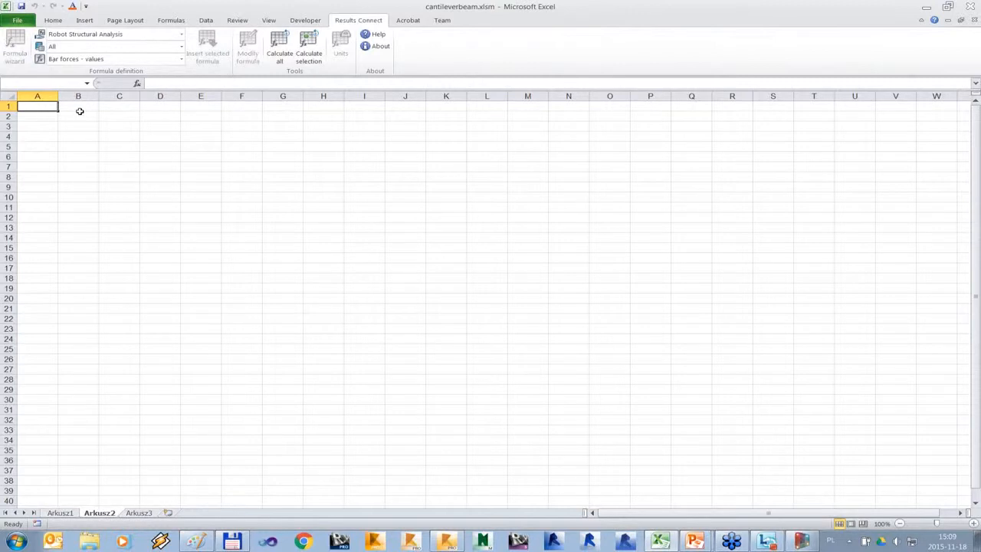
{"action": "left_click", "coordinate": [42, 106]}
{"action": "left_click", "coordinate": [18, 48]}
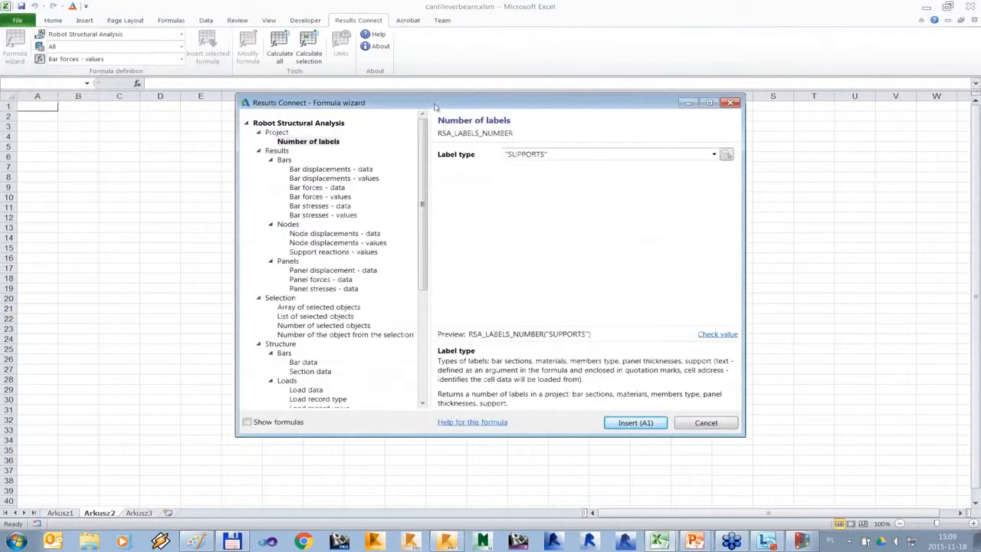
Insert an Array of selected objects formula for "BARS" at A1, with the cell range set from the formula's results.
{"action": "left_click_drag", "start_coordinate": [435, 106], "coordinate": [376, 91]}
{"action": "scroll", "coordinate": [280, 240], "scroll_direction": "down", "scroll_amount": 6}
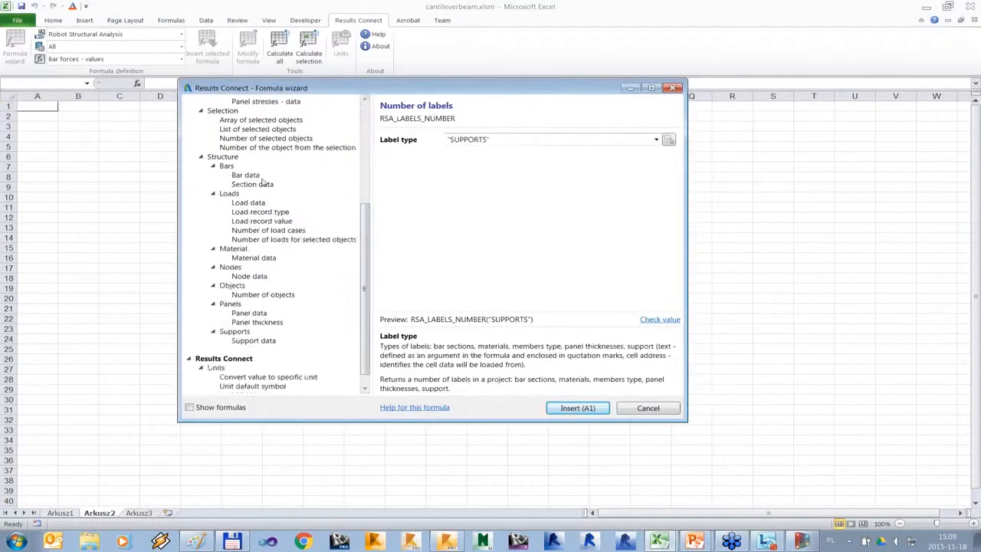
{"action": "left_click", "coordinate": [273, 121]}
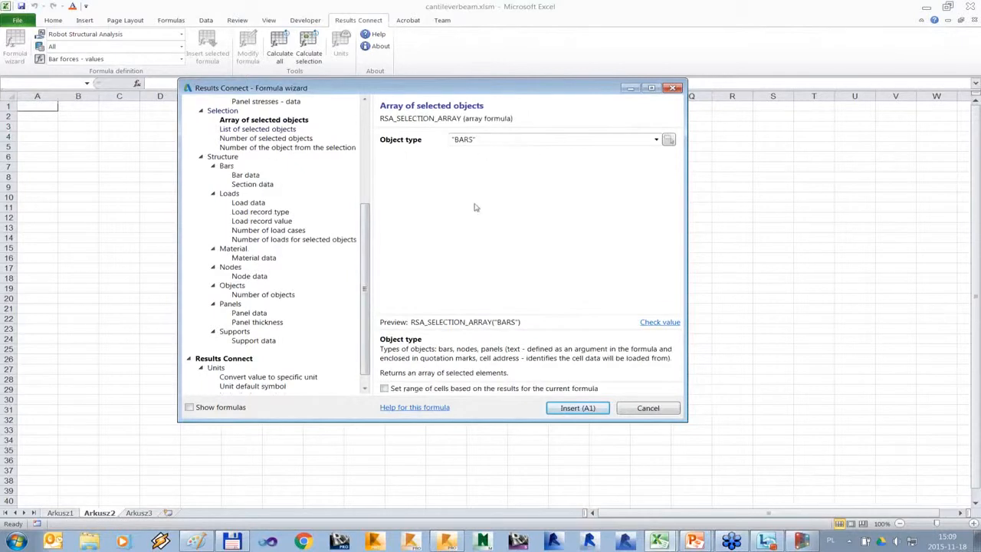
{"action": "left_click", "coordinate": [384, 389]}
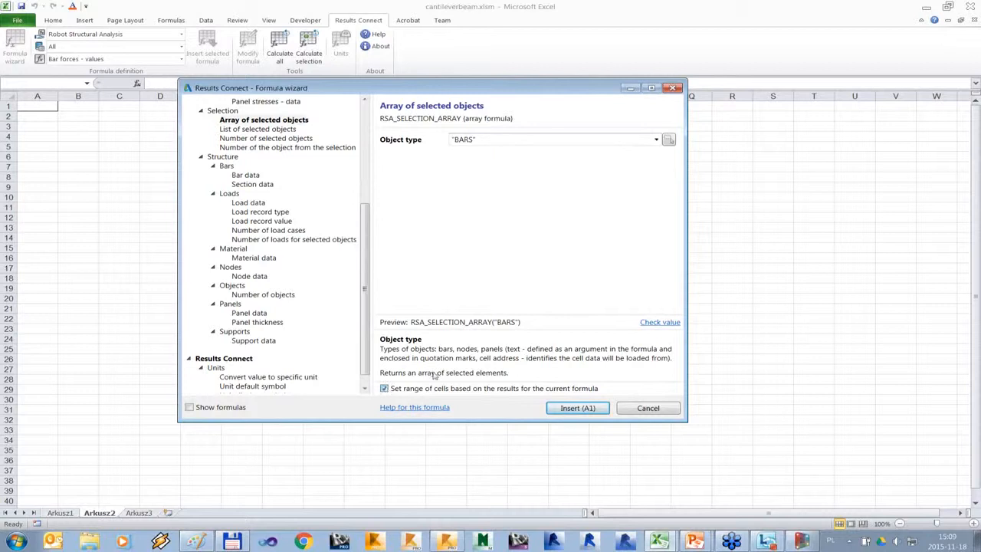
{"action": "left_click", "coordinate": [578, 409]}
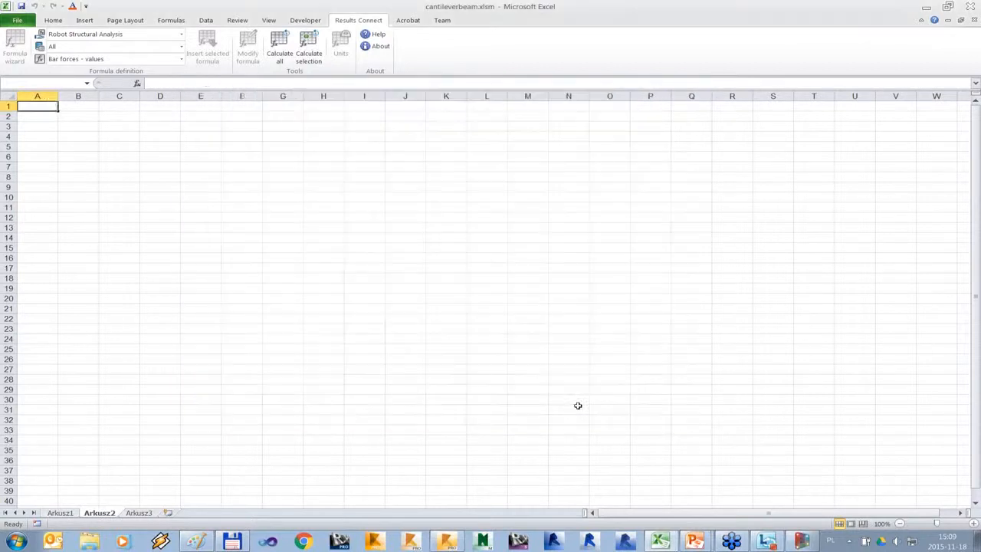
Review the bar numbers listed in column A and widen column B.
{"action": "scroll", "coordinate": [105, 156], "scroll_direction": "down", "scroll_amount": 5}
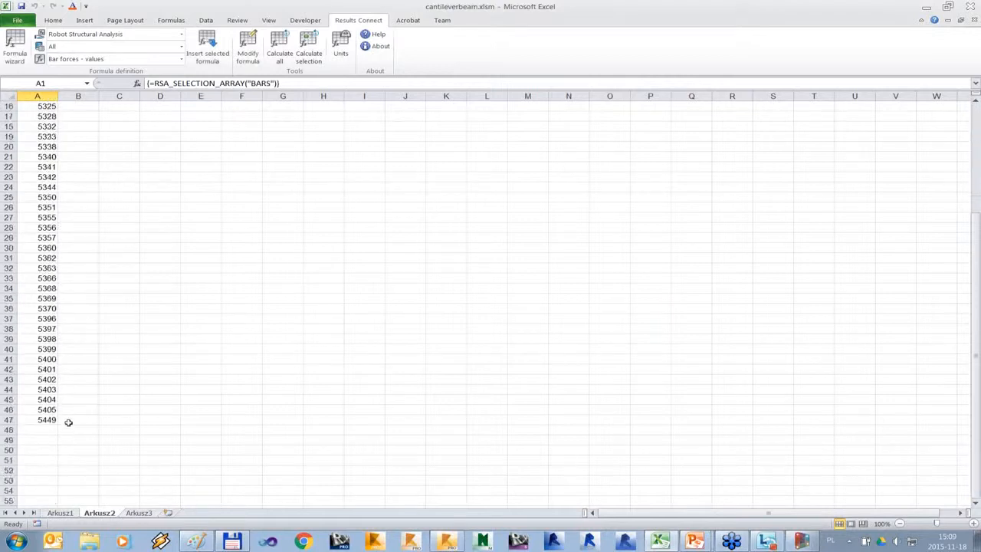
{"action": "scroll", "coordinate": [67, 422], "scroll_direction": "up", "scroll_amount": 5}
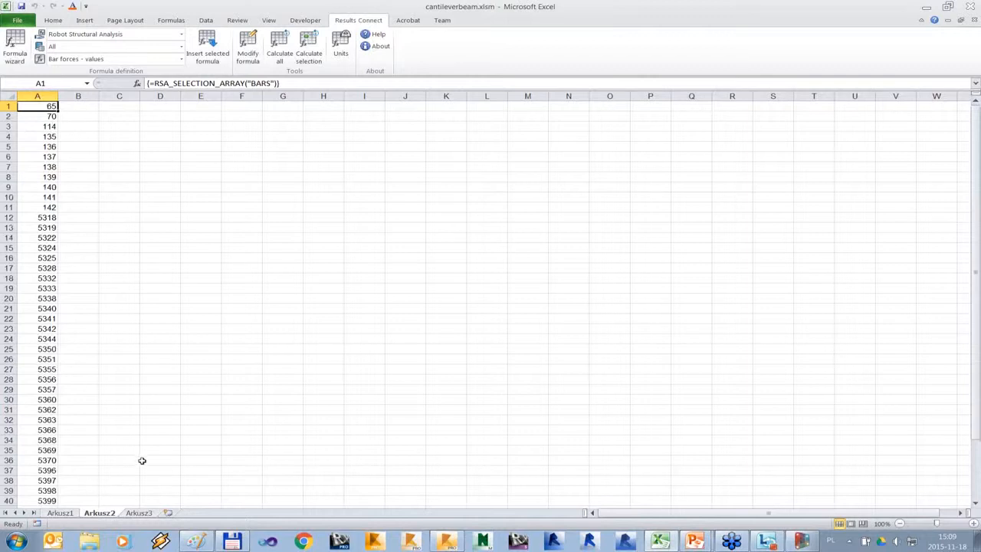
{"action": "scroll", "coordinate": [141, 459], "scroll_direction": "down", "scroll_amount": 3}
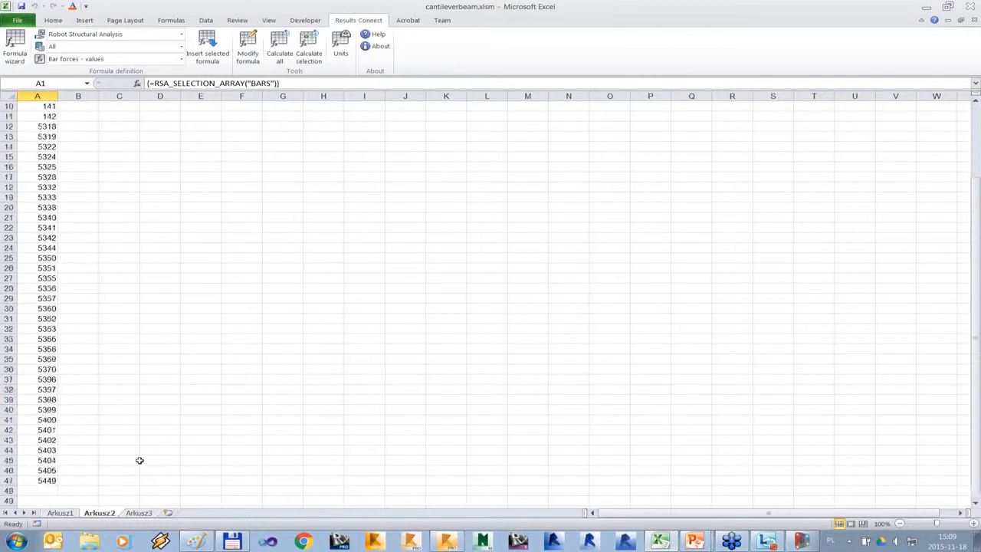
{"action": "scroll", "coordinate": [124, 470], "scroll_direction": "up", "scroll_amount": 3}
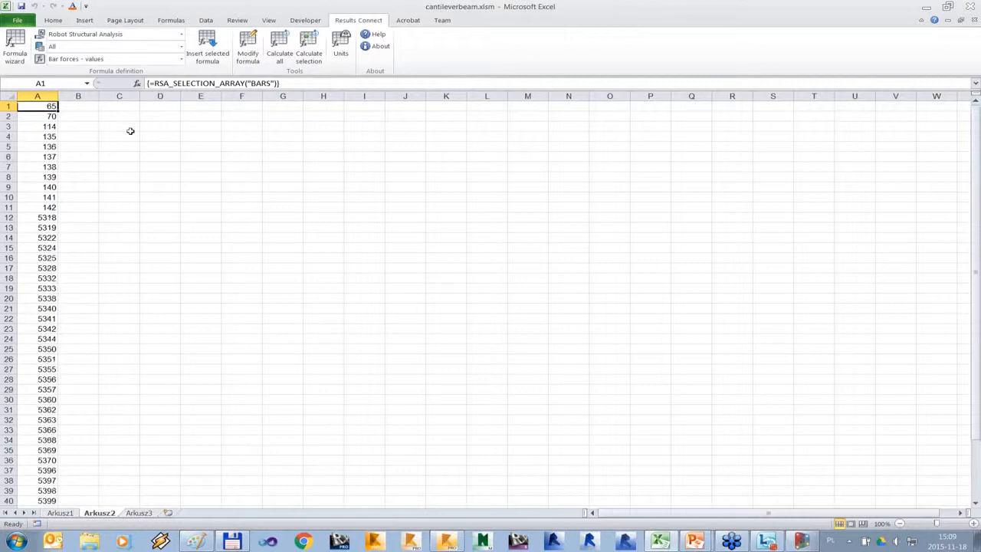
{"action": "left_click", "coordinate": [78, 108]}
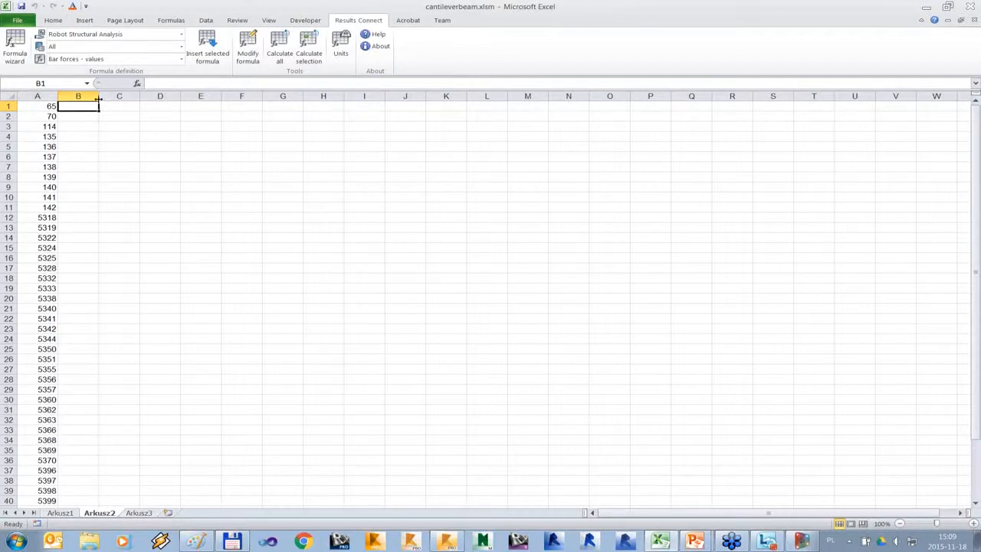
{"action": "left_click_drag", "start_coordinate": [98, 99], "coordinate": [128, 99]}
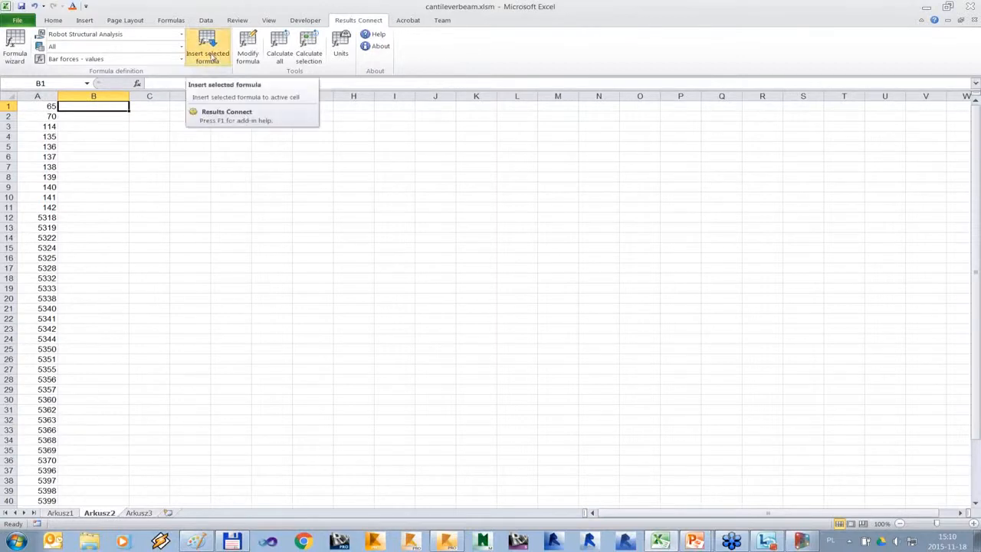
{"action": "left_click", "coordinate": [213, 58]}
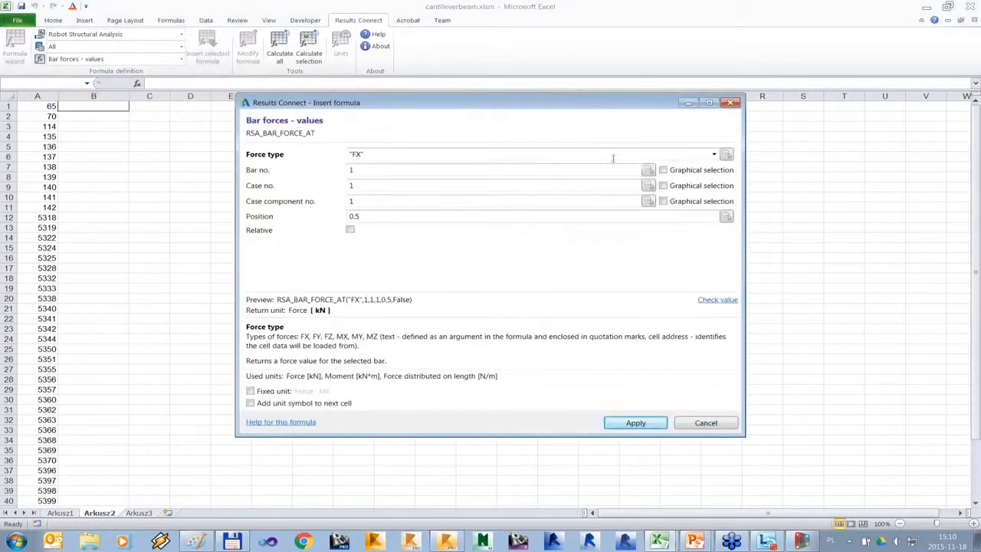
{"action": "left_click", "coordinate": [713, 155]}
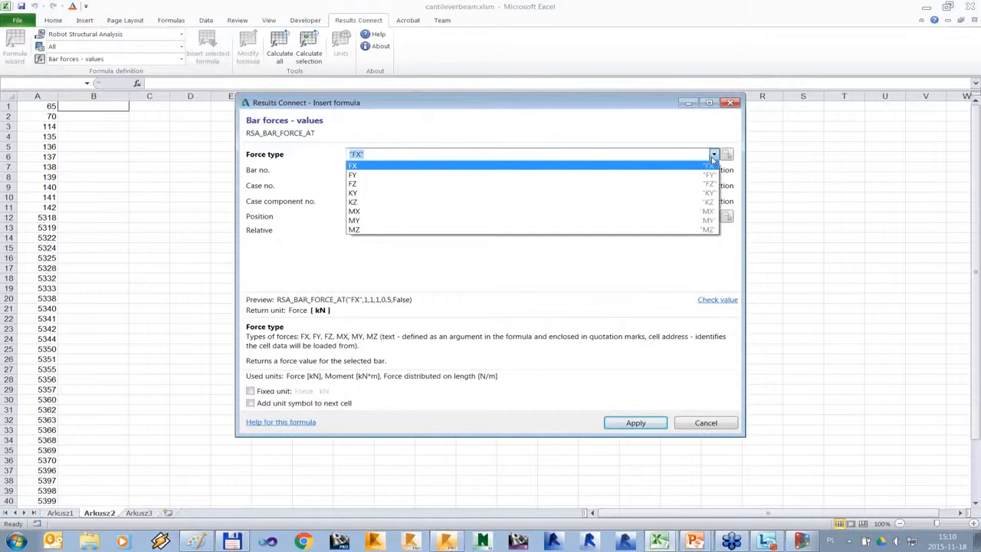
{"action": "left_click", "coordinate": [555, 127]}
{"action": "left_click", "coordinate": [729, 103]}
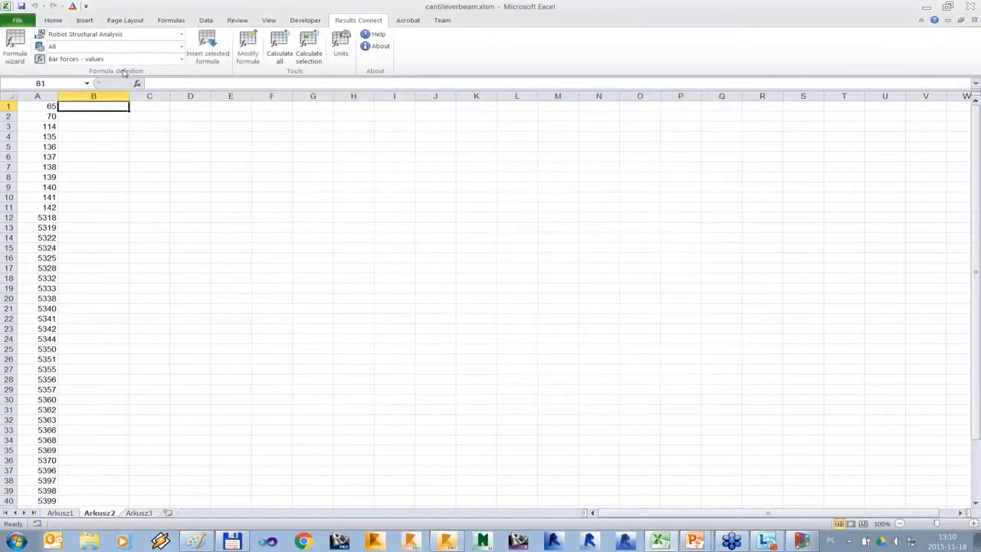
Insert a Bar data formula in B1 with information type "SECTION" and the bar number taken from cell A1.
{"action": "left_click", "coordinate": [181, 60]}
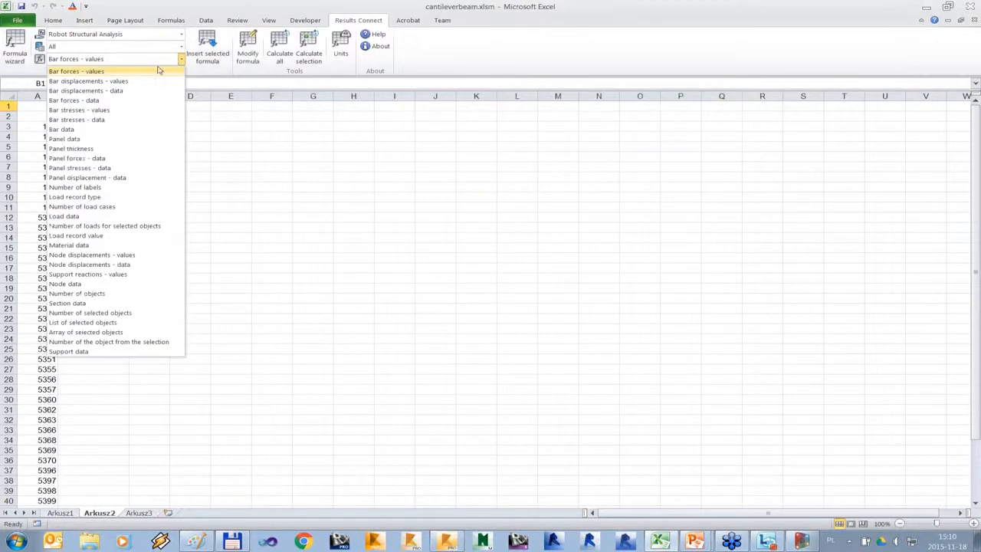
{"action": "left_click", "coordinate": [98, 130]}
{"action": "left_click", "coordinate": [225, 54]}
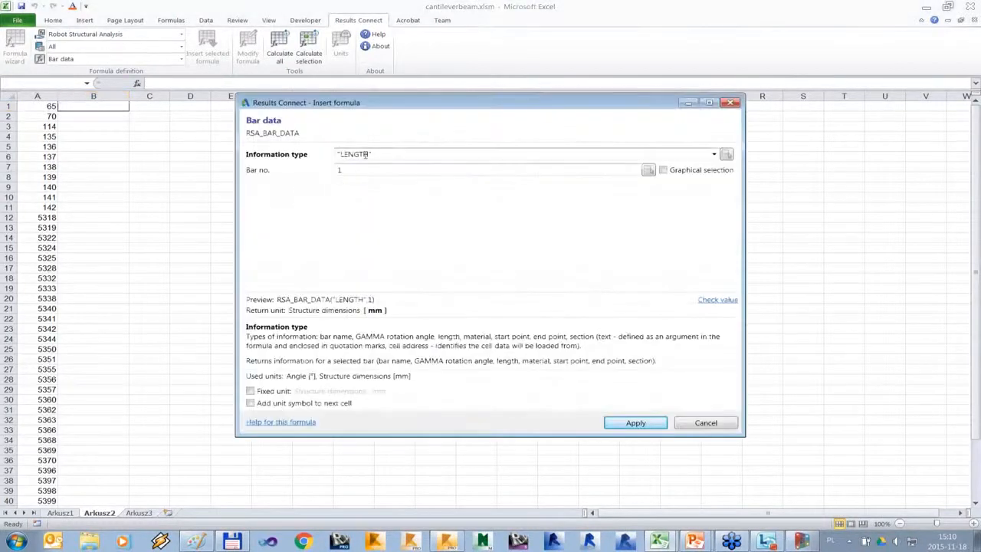
{"action": "left_click", "coordinate": [714, 154]}
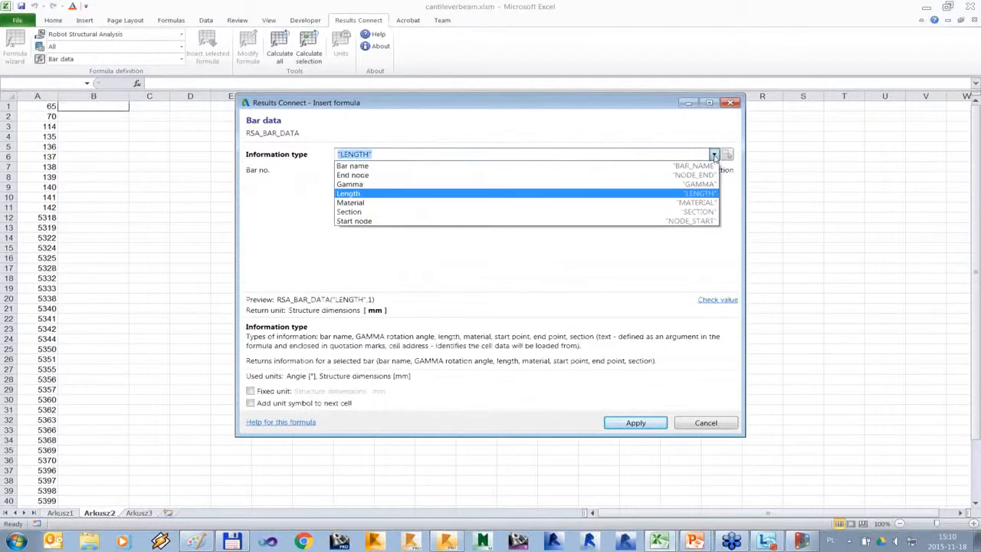
{"action": "left_click", "coordinate": [360, 214]}
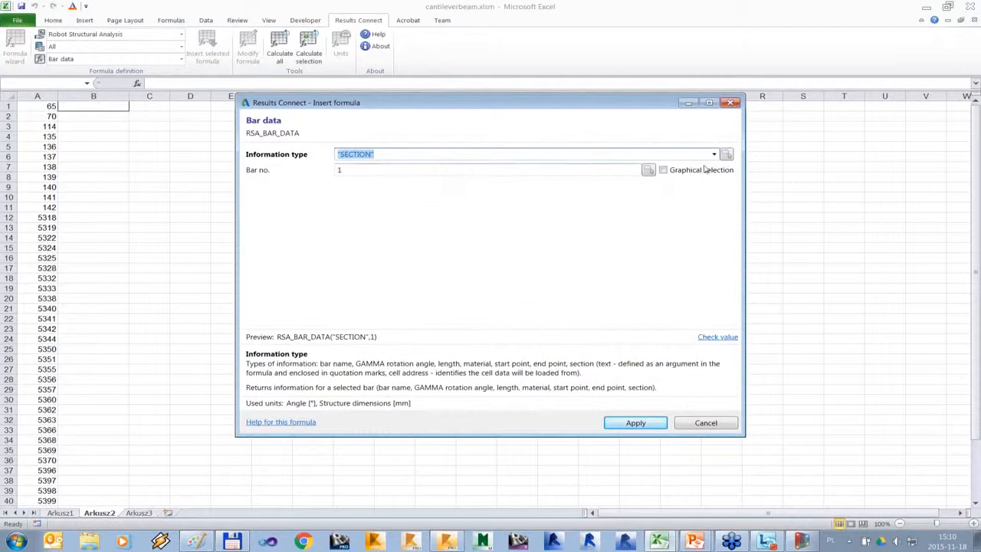
{"action": "left_click", "coordinate": [648, 169]}
{"action": "left_click", "coordinate": [48, 106]}
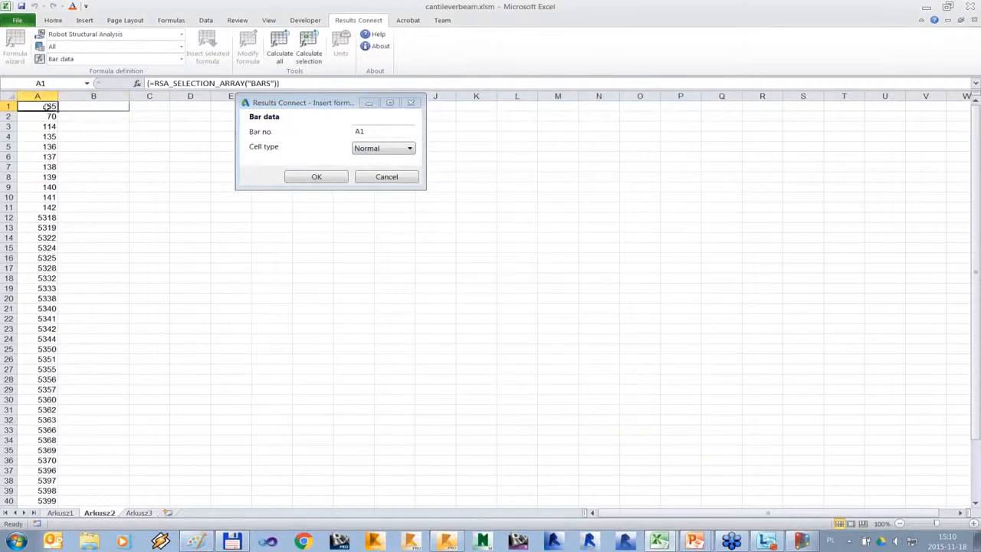
{"action": "left_click", "coordinate": [317, 178]}
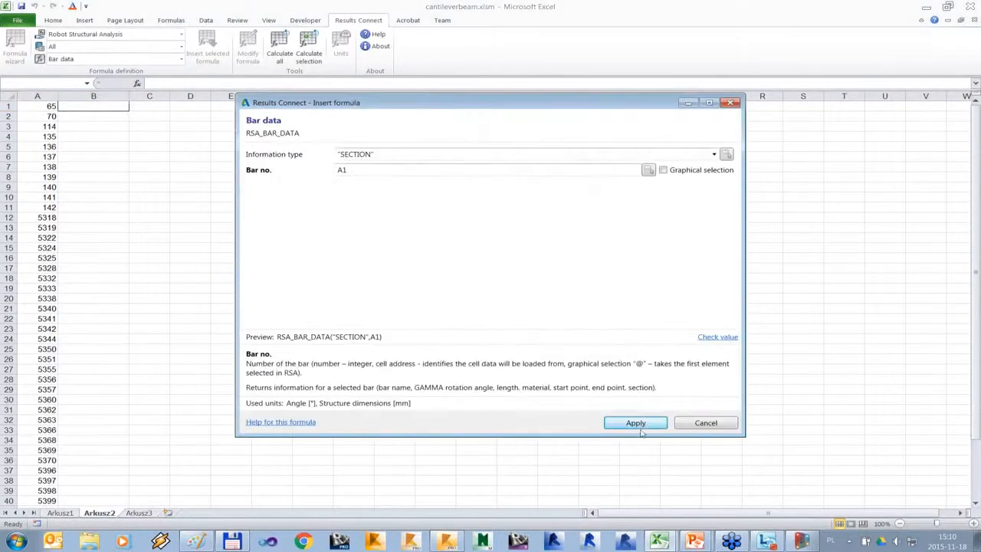
{"action": "left_click", "coordinate": [635, 423]}
{"action": "left_click", "coordinate": [234, 197]}
Fill the section formula from B1 down to B47 and check the section names for all listed bars.
{"action": "left_click", "coordinate": [121, 108]}
{"action": "left_click_drag", "start_coordinate": [129, 109], "coordinate": [105, 495]}
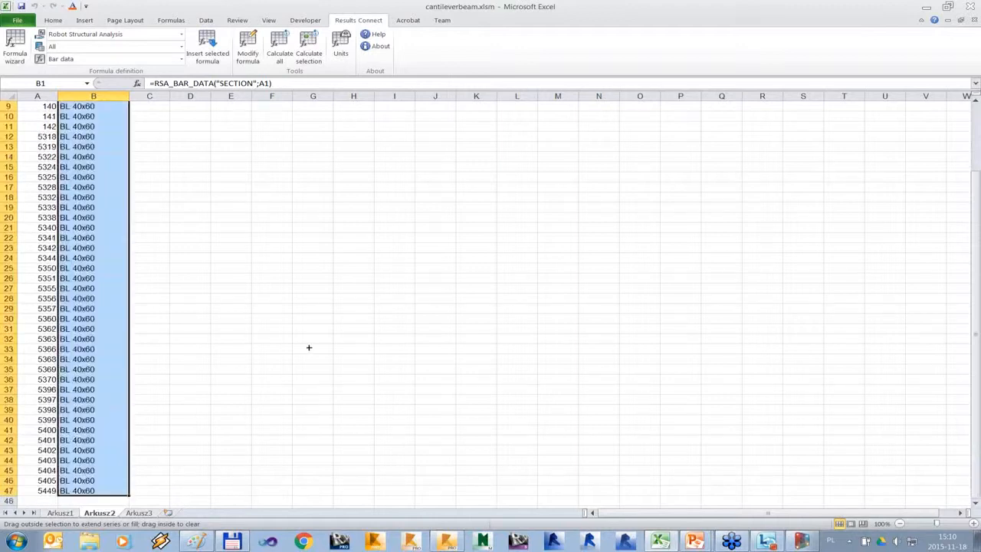
{"action": "left_click", "coordinate": [306, 288]}
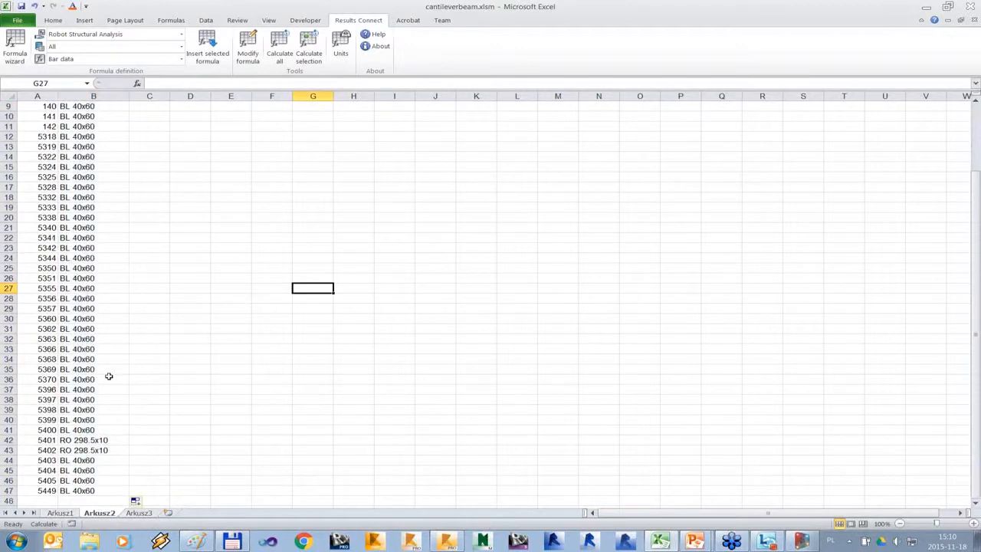
{"action": "scroll", "coordinate": [107, 375], "scroll_direction": "up", "scroll_amount": 3}
{"action": "scroll", "coordinate": [101, 150], "scroll_direction": "down", "scroll_amount": 8}
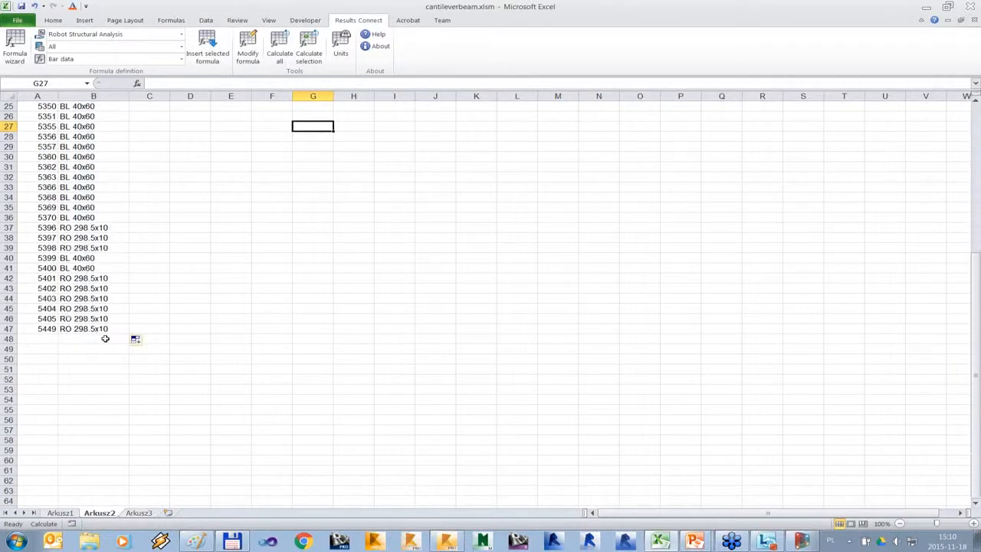
{"action": "scroll", "coordinate": [105, 338], "scroll_direction": "up", "scroll_amount": 3}
{"action": "scroll", "coordinate": [105, 338], "scroll_direction": "up", "scroll_amount": 5}
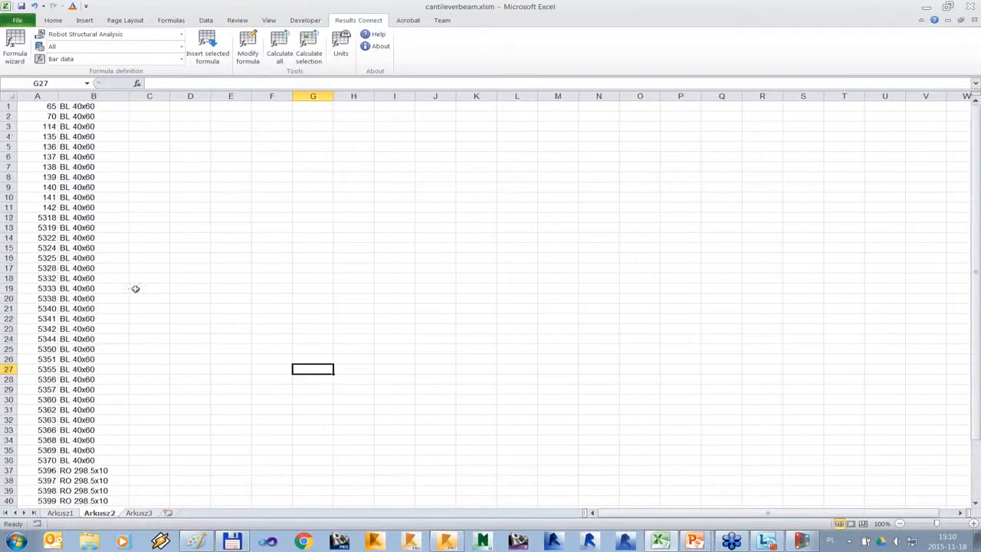
Start inserting a Bar forces - values formula from the Results / Bars category in cell C1.
{"action": "left_click", "coordinate": [167, 108]}
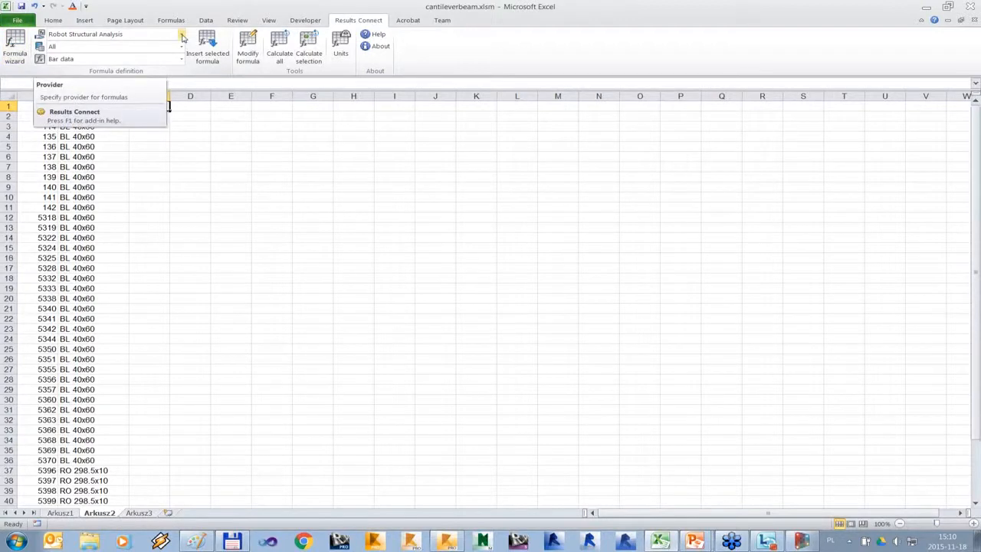
{"action": "left_click", "coordinate": [183, 36]}
{"action": "left_click", "coordinate": [182, 36]}
{"action": "left_click", "coordinate": [182, 48]}
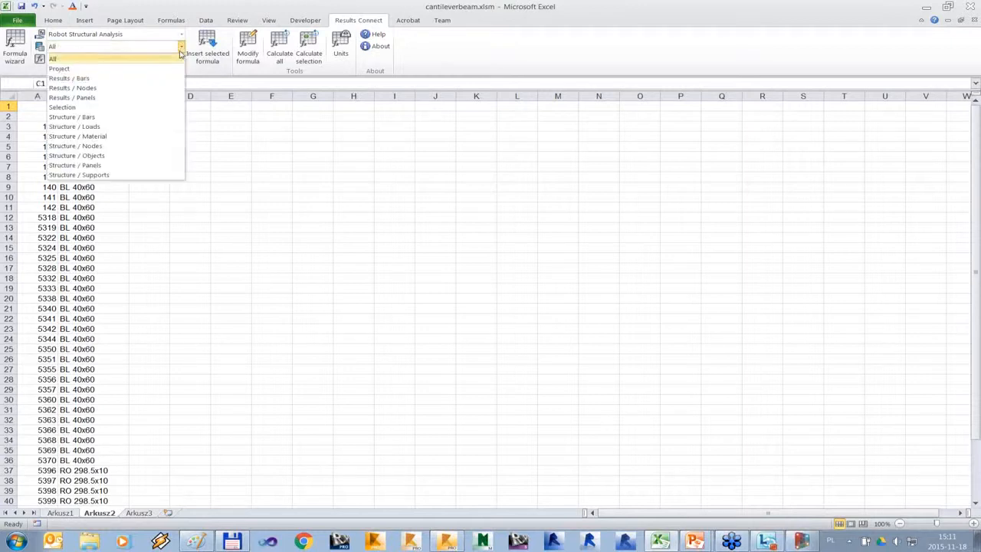
{"action": "left_click", "coordinate": [111, 79]}
{"action": "left_click", "coordinate": [181, 59]}
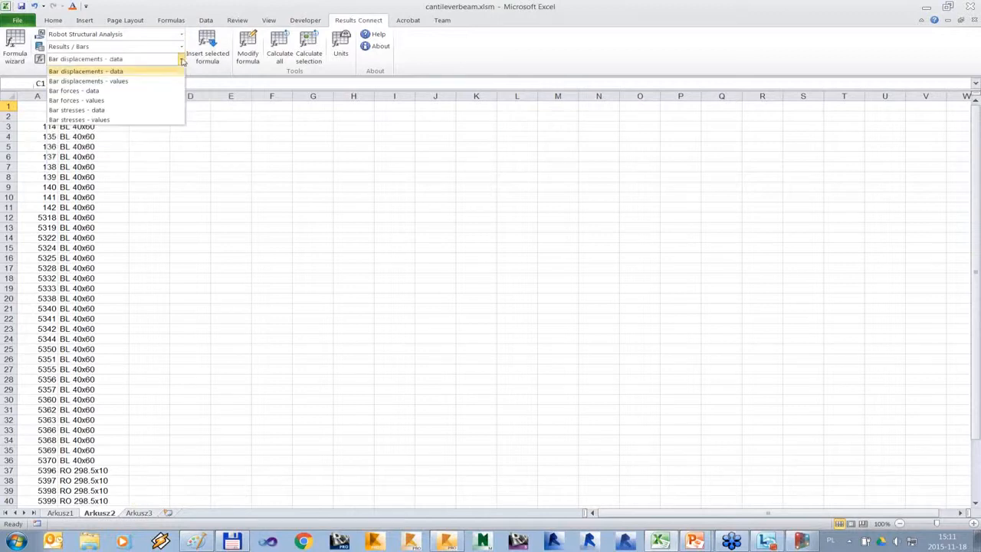
{"action": "left_click", "coordinate": [98, 101]}
{"action": "left_click", "coordinate": [213, 47]}
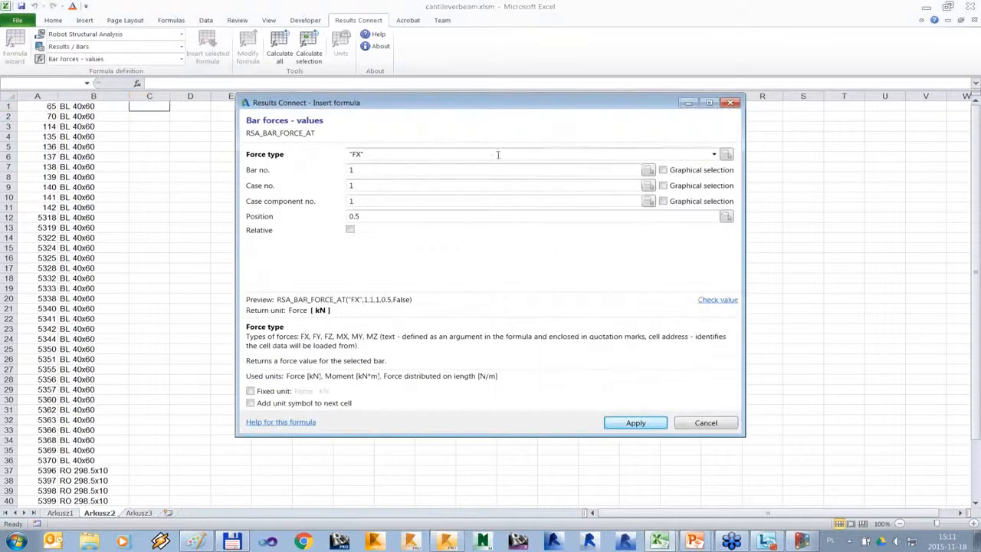
Set the formula's force type to "MY" and take the bar number from cell A1.
{"action": "left_click", "coordinate": [715, 155]}
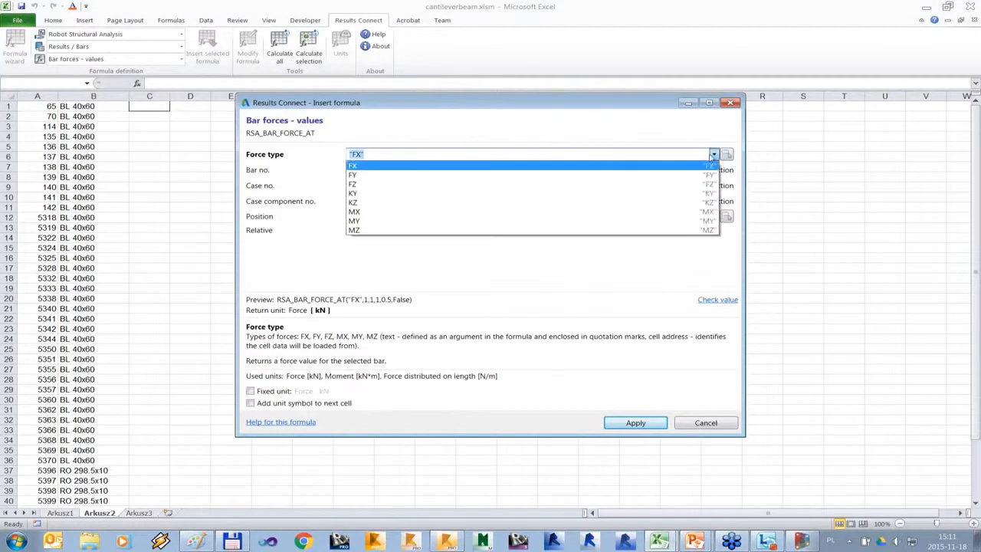
{"action": "left_click", "coordinate": [353, 222]}
{"action": "left_click", "coordinate": [378, 153]}
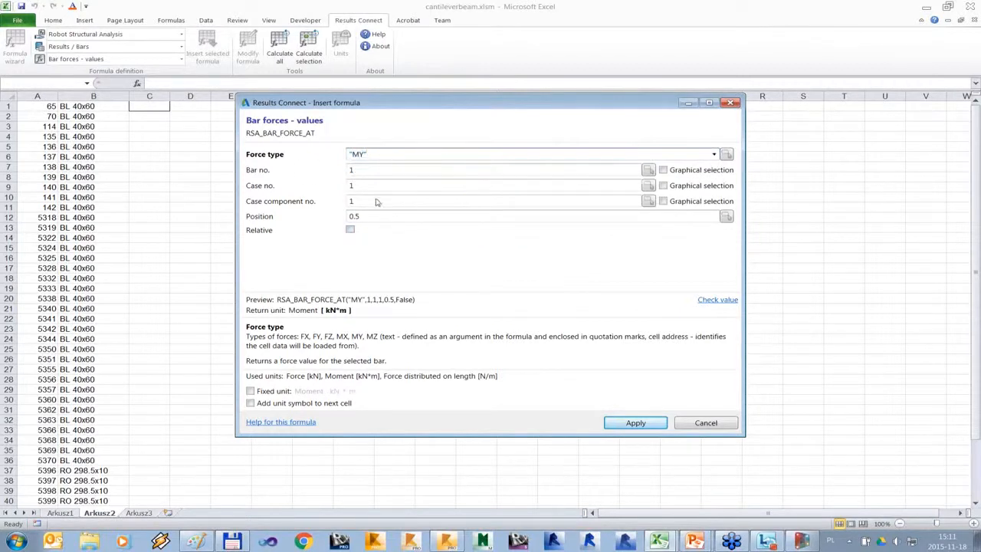
{"action": "left_click", "coordinate": [368, 170]}
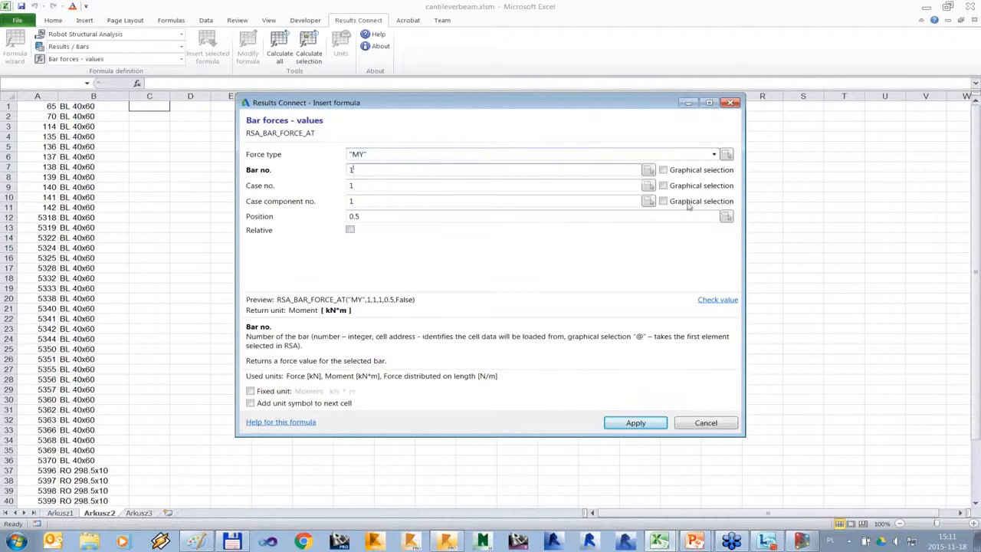
{"action": "left_click", "coordinate": [649, 170]}
{"action": "left_click", "coordinate": [35, 107]}
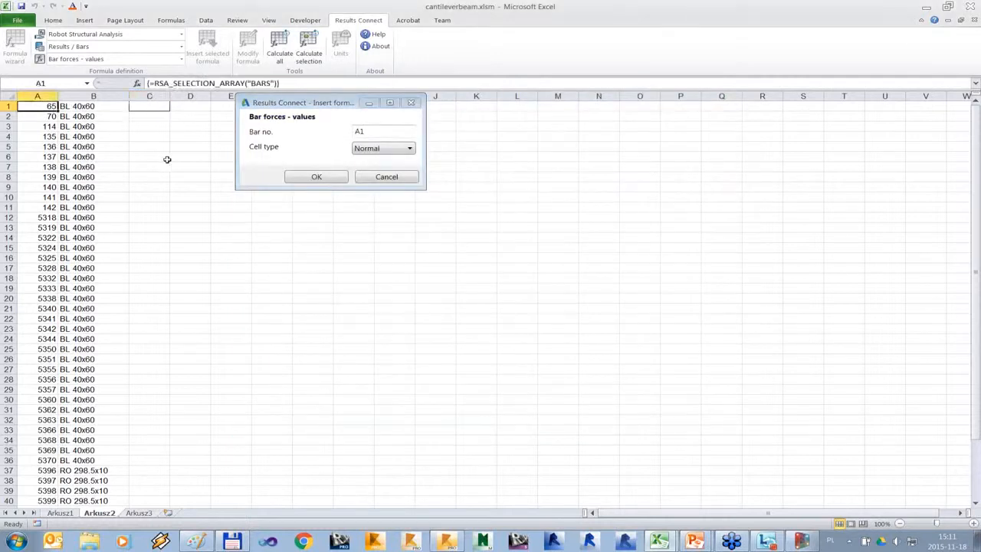
{"action": "left_click", "coordinate": [316, 177]}
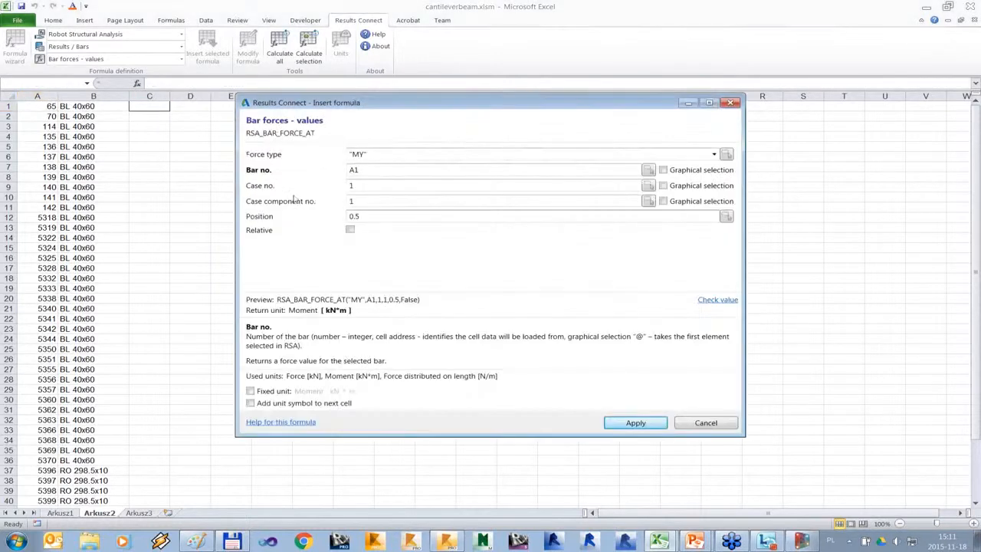
Set the position to relative 0, fix the moment unit as kN*m with its symbol in the adjacent cell, and insert the formula.
{"action": "left_click", "coordinate": [398, 220]}
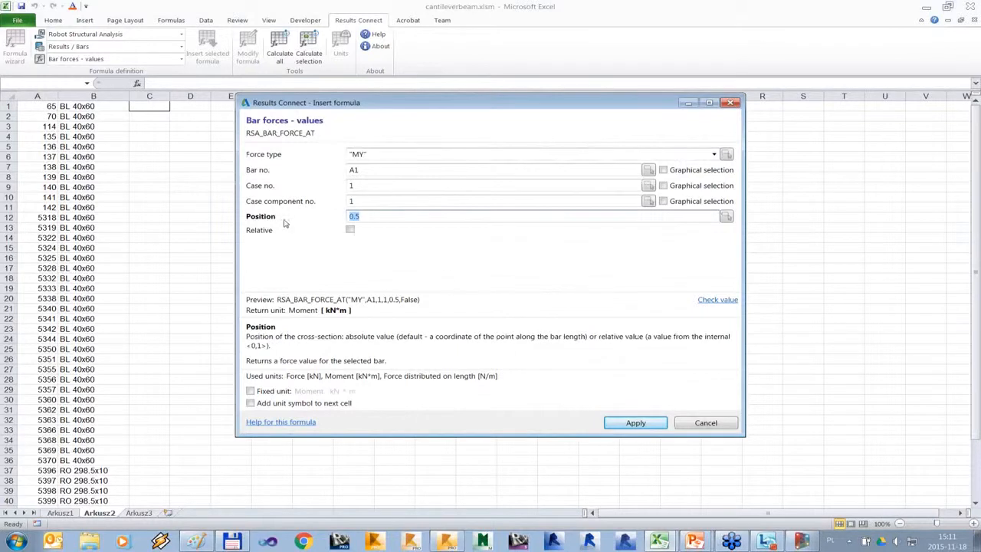
{"action": "left_click", "coordinate": [349, 233]}
{"action": "left_click", "coordinate": [349, 232]}
{"action": "left_click", "coordinate": [250, 392]}
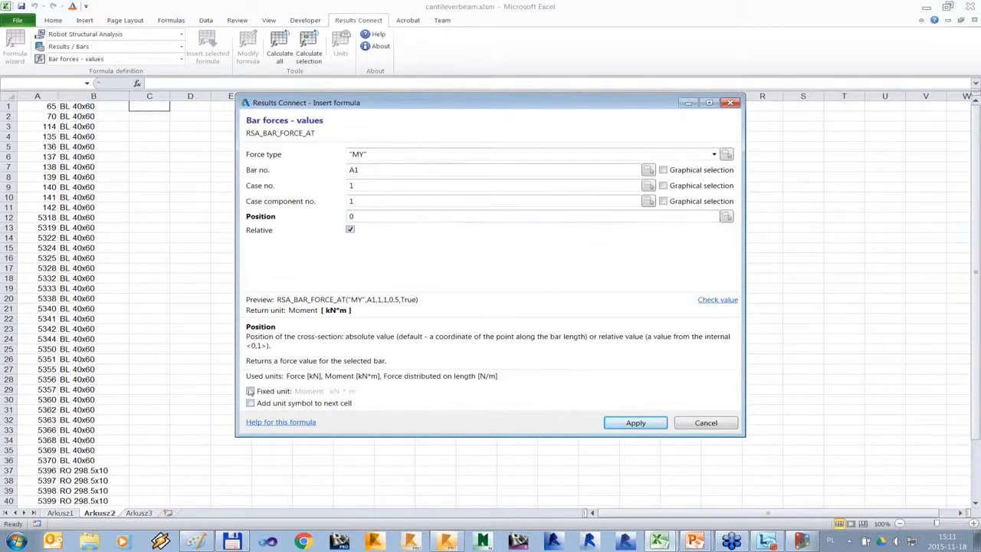
{"action": "left_click", "coordinate": [250, 403]}
{"action": "left_click", "coordinate": [635, 423]}
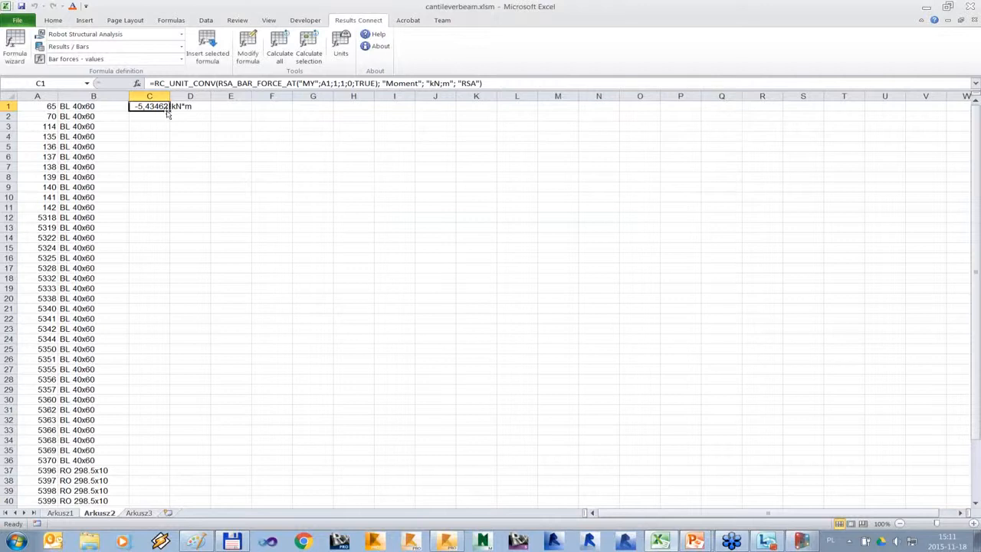
Fill the moment formula and unit from C1:D1 down to row 47 and review the values for all listed bars.
{"action": "left_click", "coordinate": [198, 105], "text": "shift"}
{"action": "left_click_drag", "start_coordinate": [210, 111], "coordinate": [192, 495]}
{"action": "left_click", "coordinate": [348, 343]}
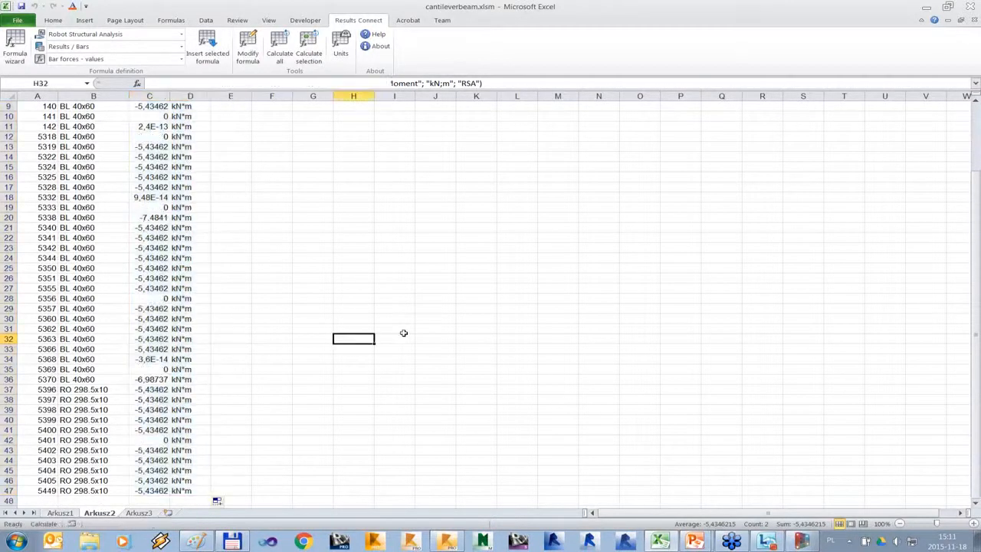
{"action": "scroll", "coordinate": [273, 328], "scroll_direction": "up", "scroll_amount": 1}
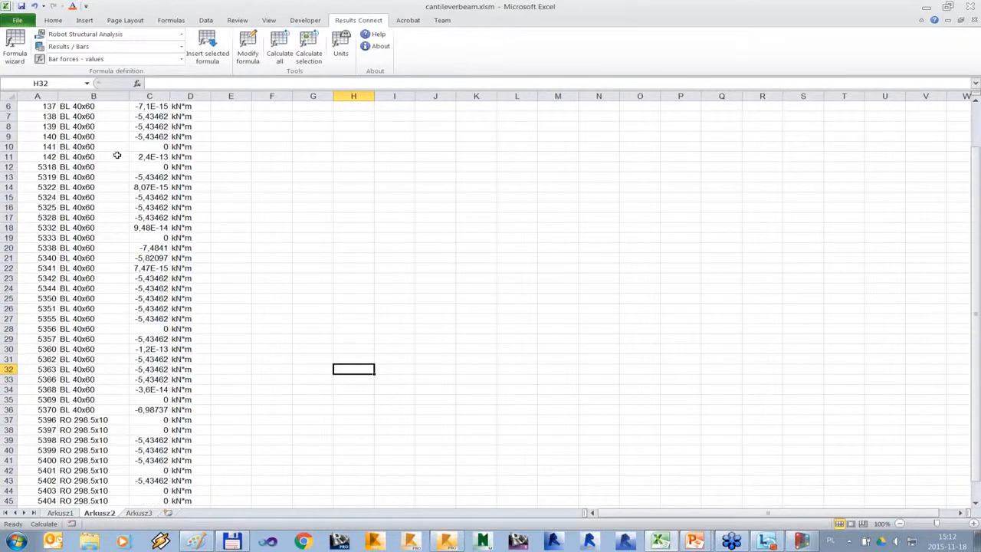
{"action": "scroll", "coordinate": [117, 156], "scroll_direction": "up", "scroll_amount": 2}
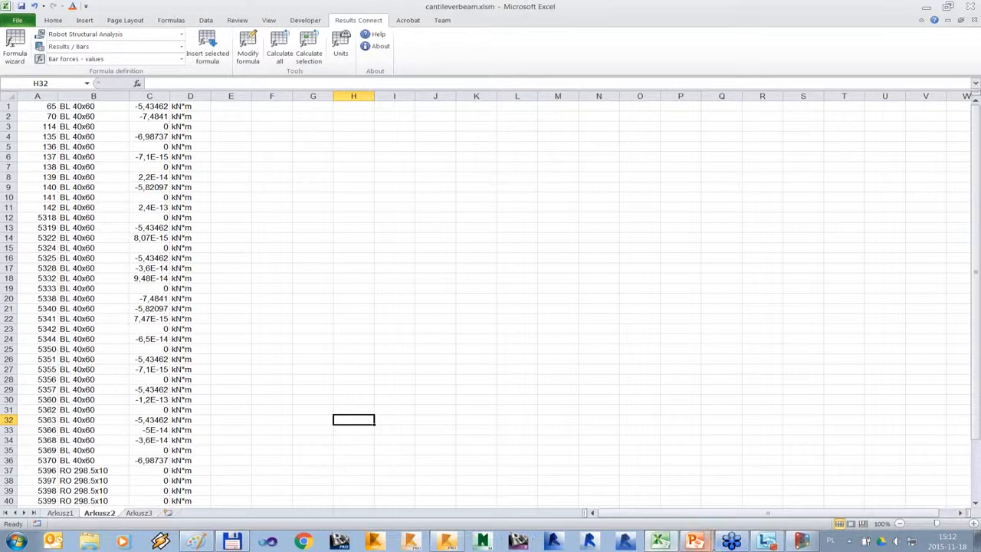
Switch to the PowerPoint slide show of "Webinar N°9 ENG draft.pptx" and advance to the slide on activating the Results Connect add-in.
{"action": "mouse_move", "coordinate": [696, 542]}
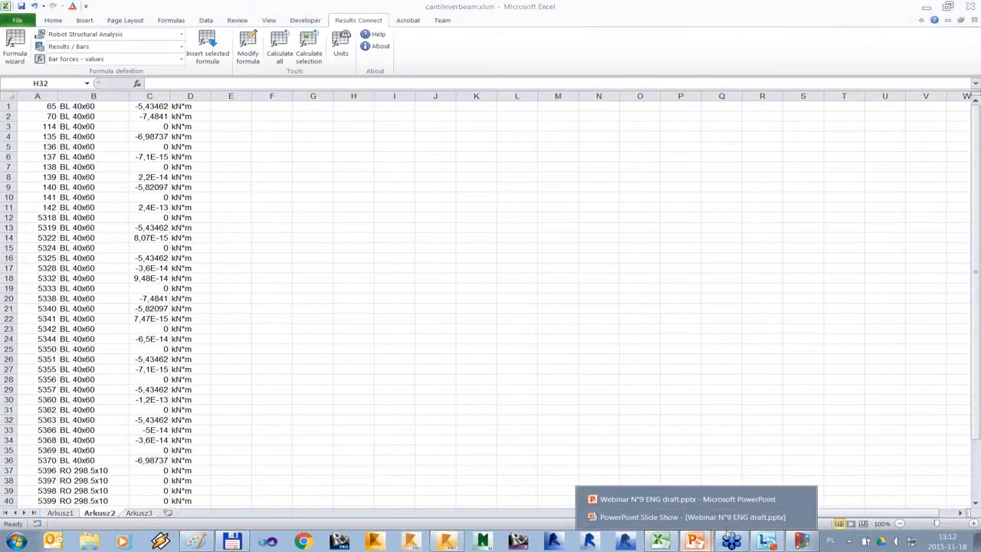
{"action": "left_click", "coordinate": [724, 518]}
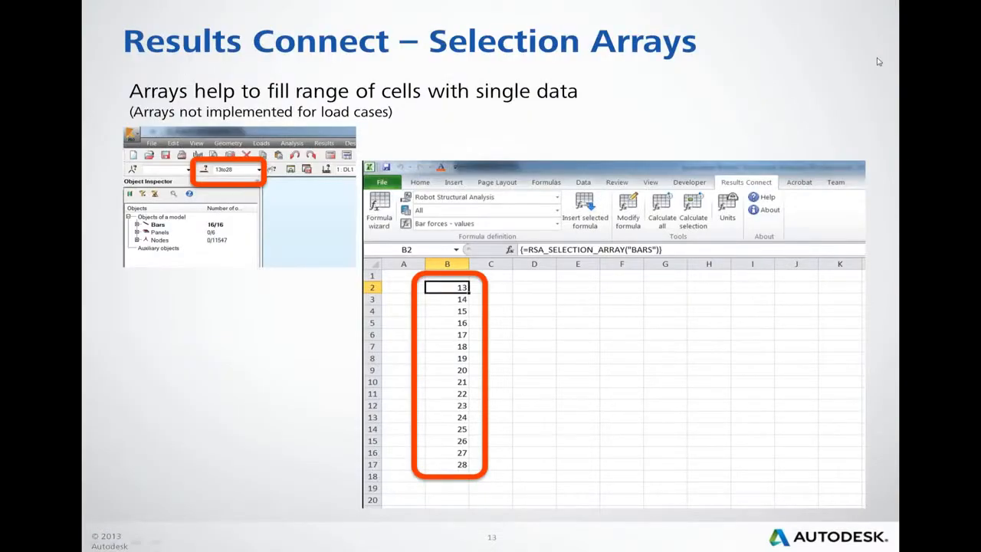
{"action": "key", "text": "Right"}
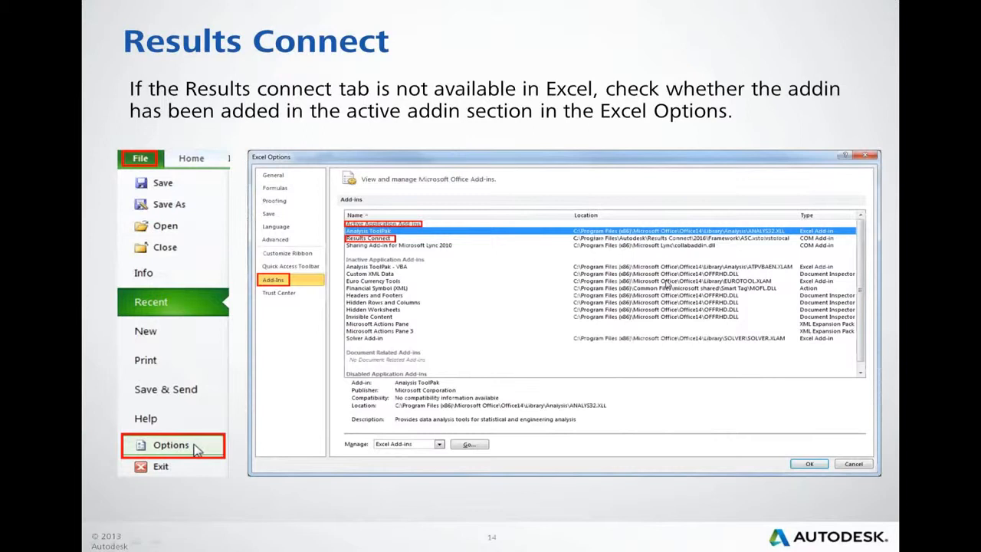